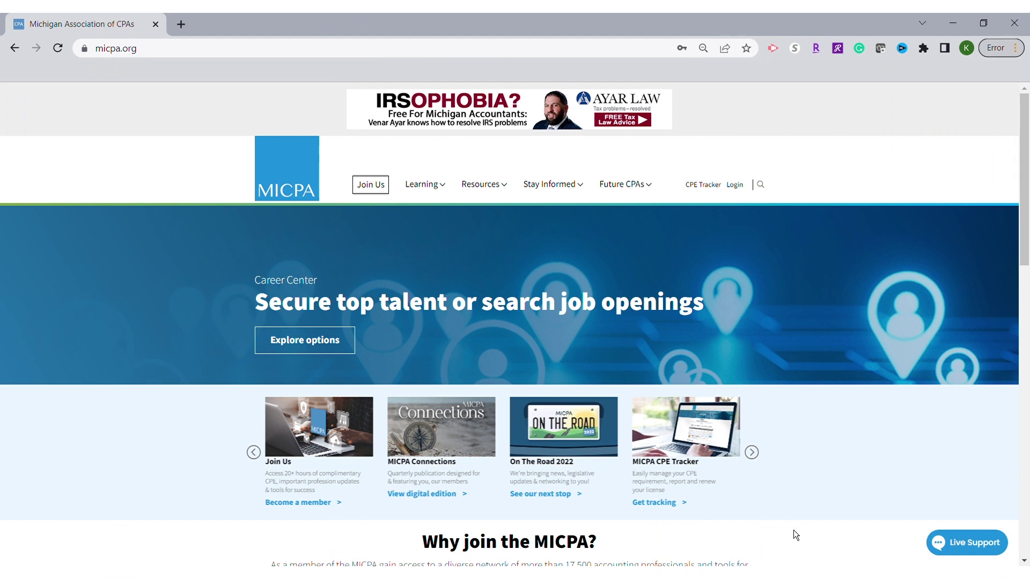
- Log in with the saved member credentials and view the CPE Tracker overview
{"action": "left_click", "coordinate": [744, 189]}
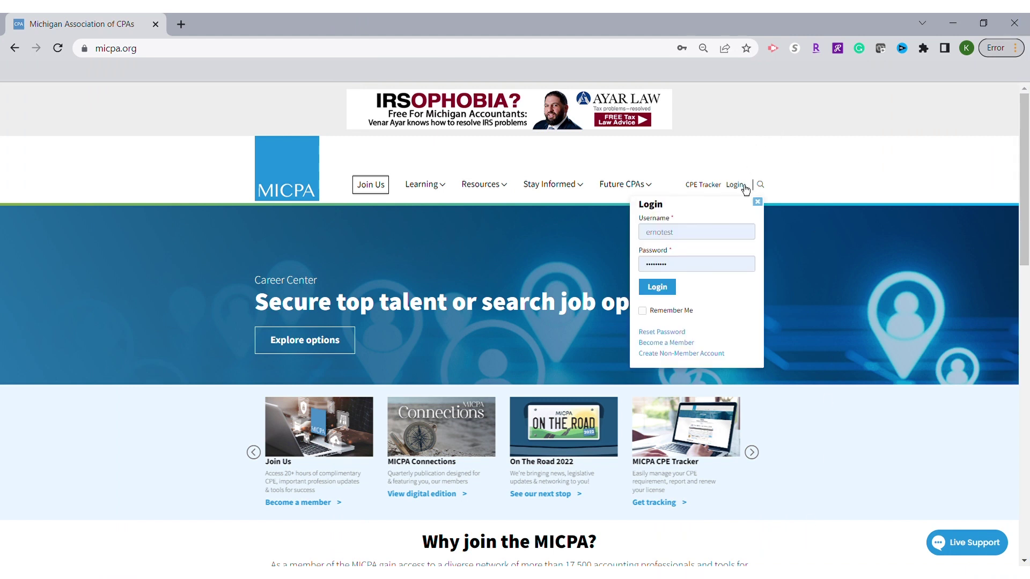
{"action": "left_click", "coordinate": [667, 291]}
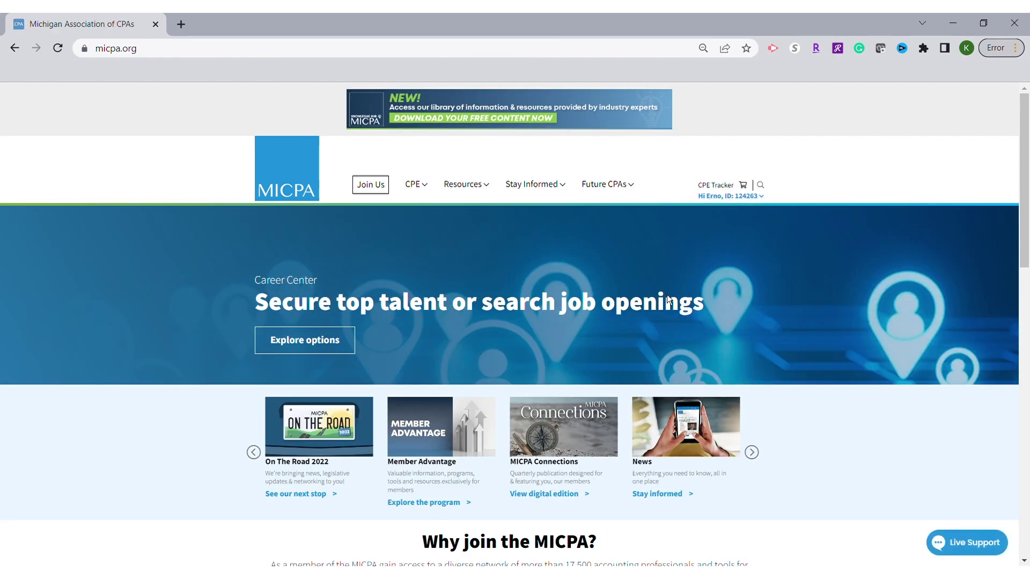
{"action": "left_click", "coordinate": [724, 190]}
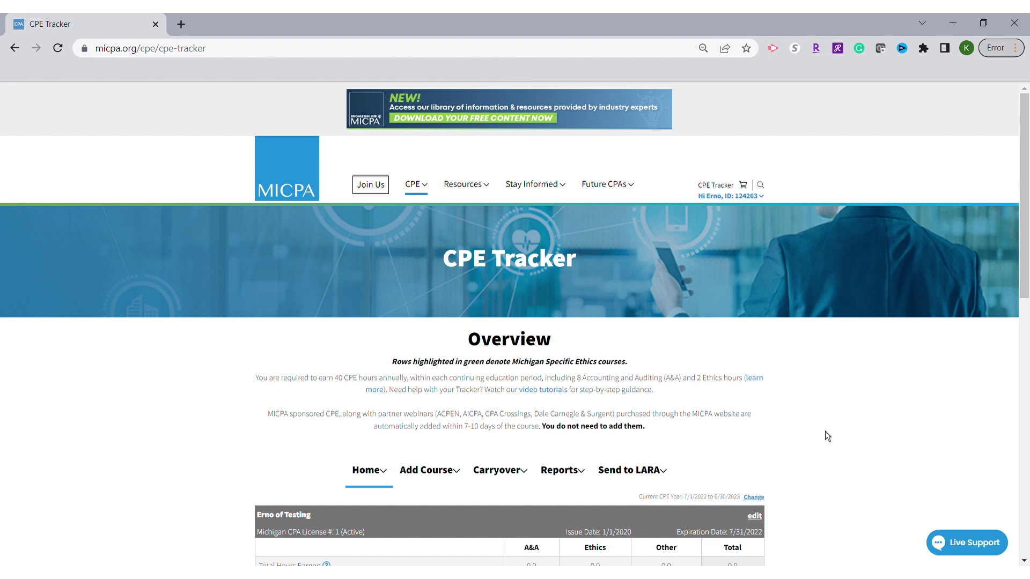
{"action": "scroll", "coordinate": [826, 436], "scroll_direction": "down", "scroll_amount": 3}
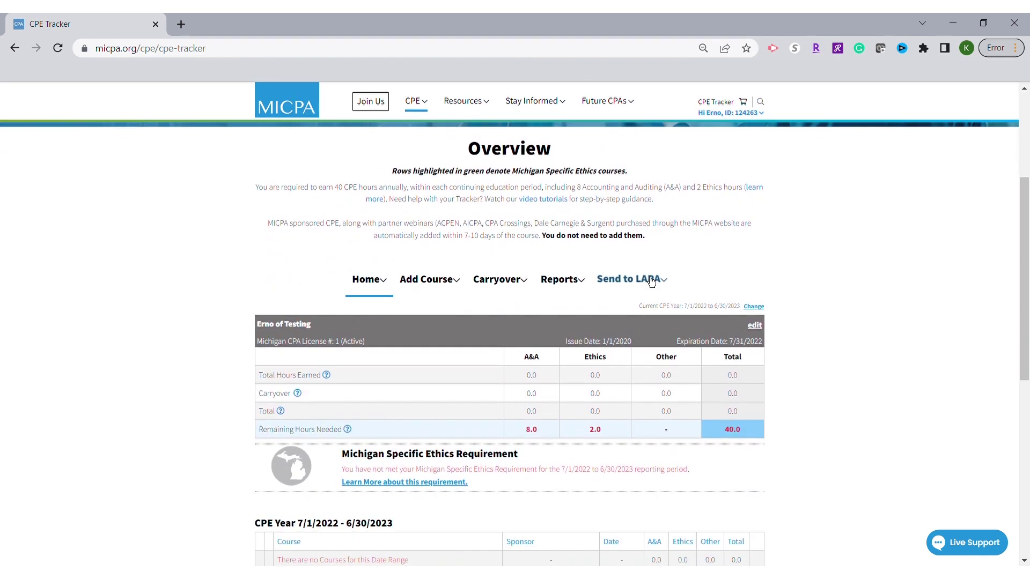
- Choose Send to LARA from the CPE Tracker menu
{"action": "left_click", "coordinate": [638, 308]}
{"action": "scroll", "coordinate": [821, 353], "scroll_direction": "down", "scroll_amount": 3}
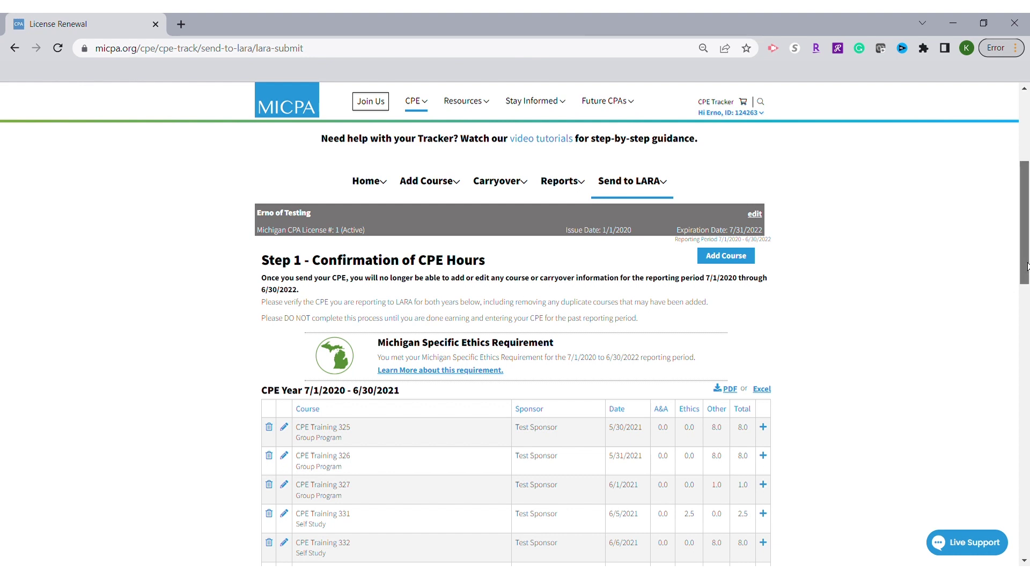
{"action": "left_click_drag", "start_coordinate": [1023, 242], "coordinate": [1023, 386]}
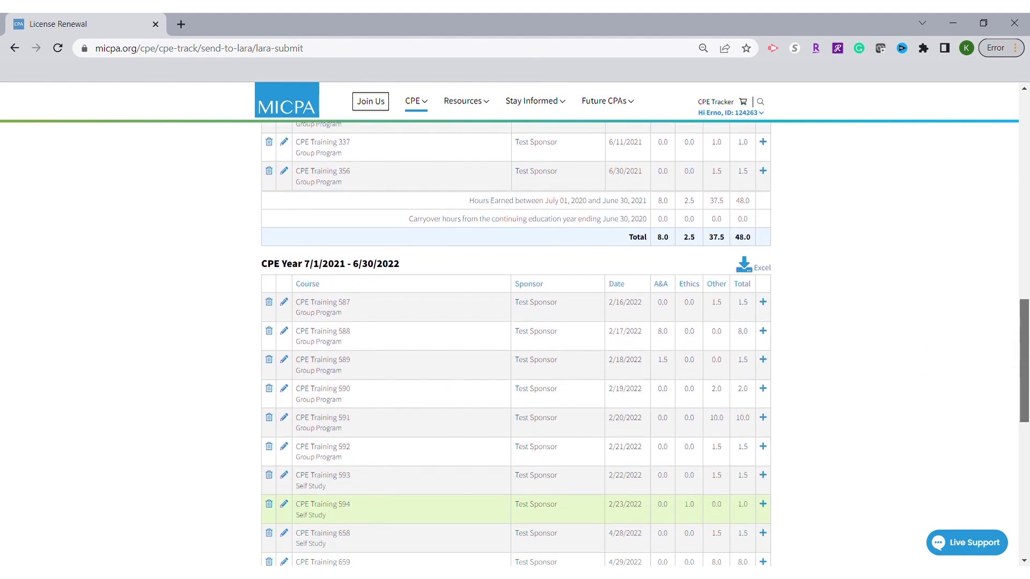
{"action": "left_click_drag", "start_coordinate": [1023, 386], "coordinate": [1023, 405]}
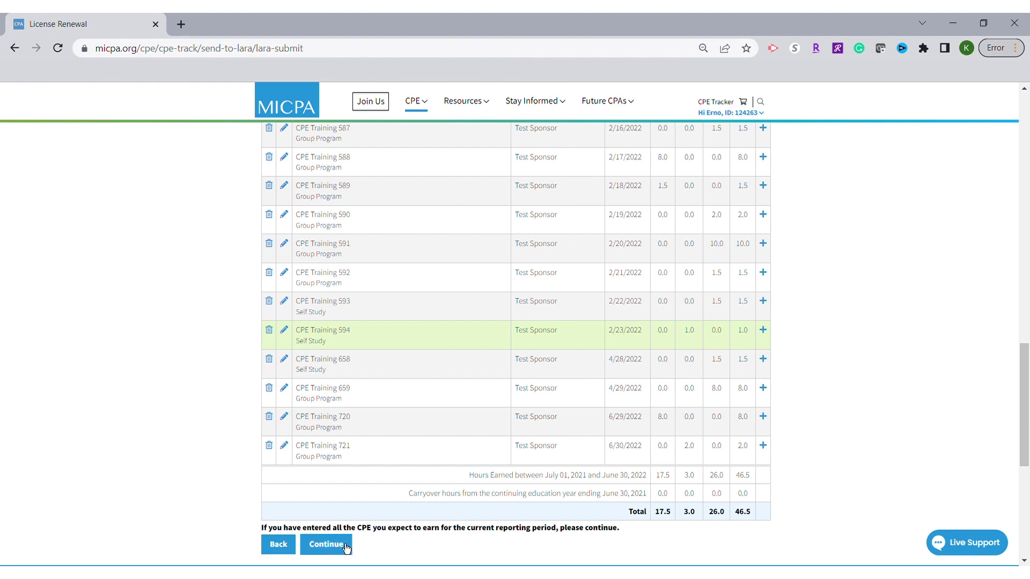
- Confirm the course list totaling 46.5 CPE hours and continue to Email Verification
{"action": "left_click", "coordinate": [327, 545]}
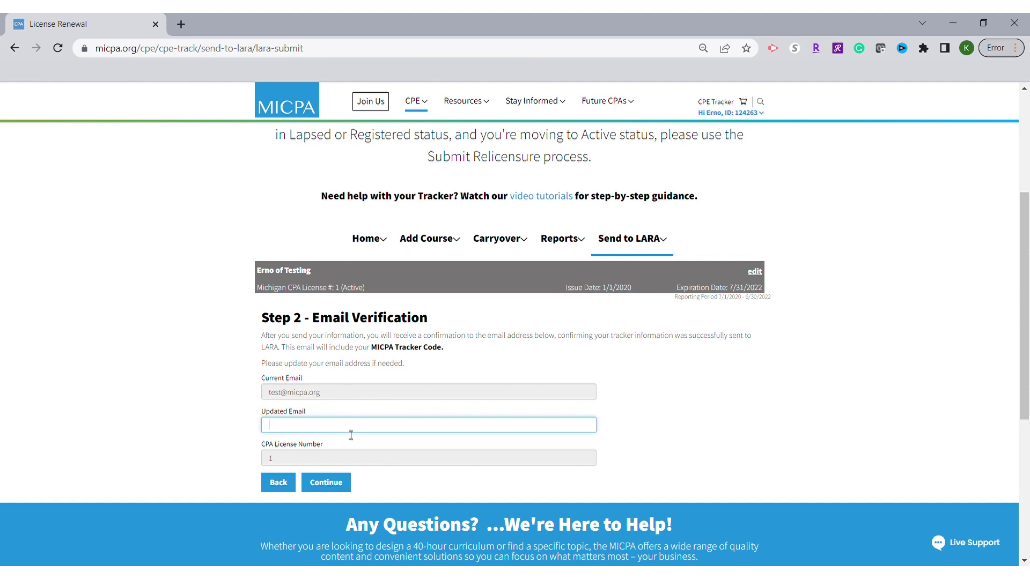
- Keep the current email address and continue to the terms agreement
{"action": "left_click", "coordinate": [334, 482]}
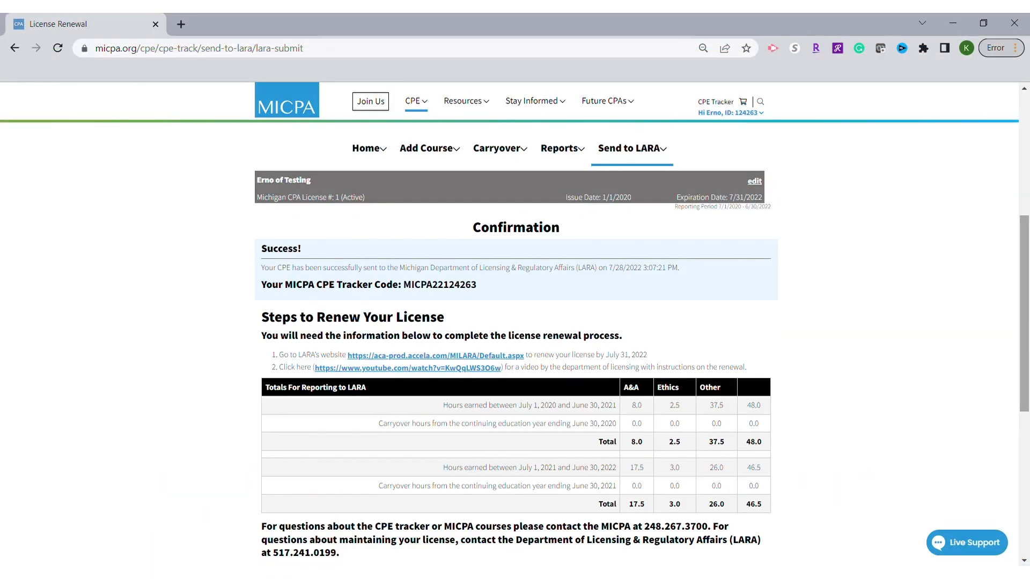
{"action": "scroll", "coordinate": [515, 351], "scroll_direction": "down", "scroll_amount": 1}
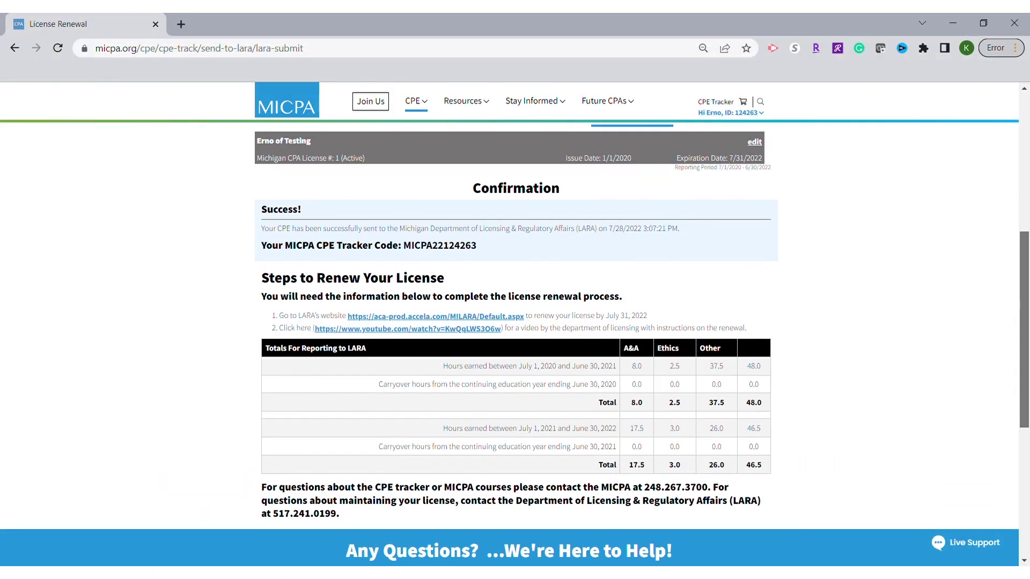
{"action": "scroll", "coordinate": [514, 344], "scroll_direction": "up", "scroll_amount": 1}
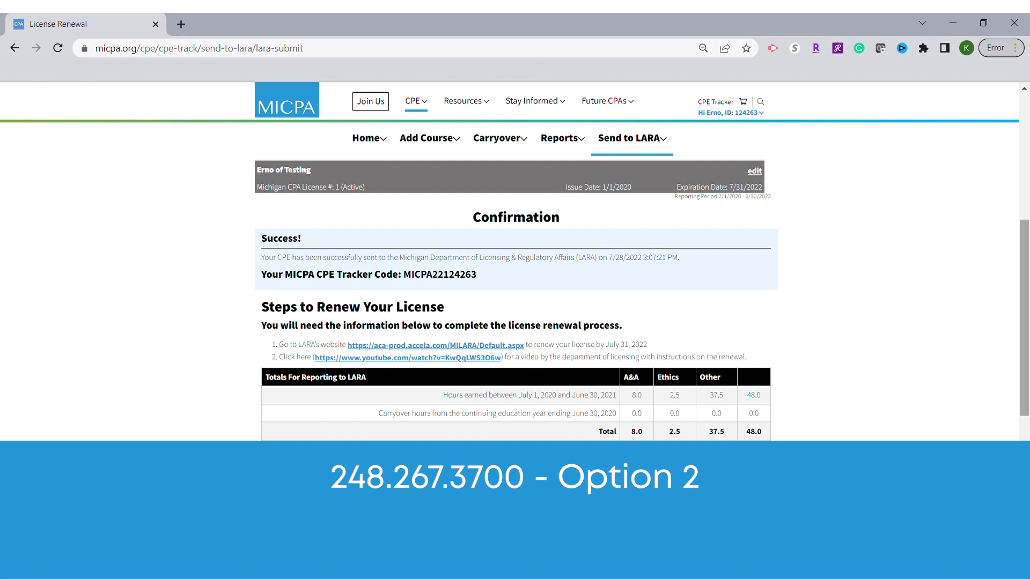
{"action": "scroll", "coordinate": [1020, 311], "scroll_direction": "down", "scroll_amount": 3}
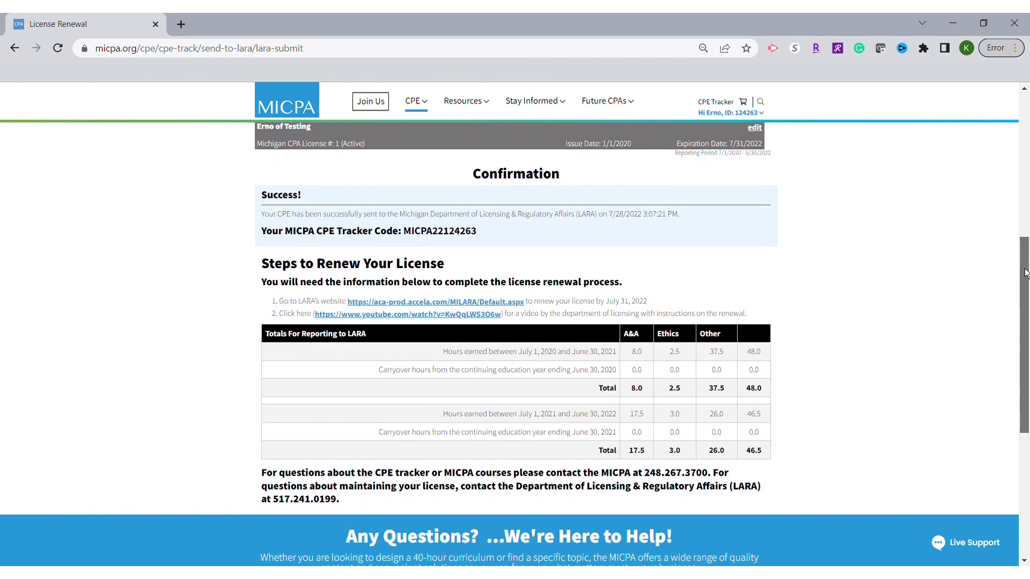
{"action": "scroll", "coordinate": [1020, 311], "scroll_direction": "down", "scroll_amount": 2}
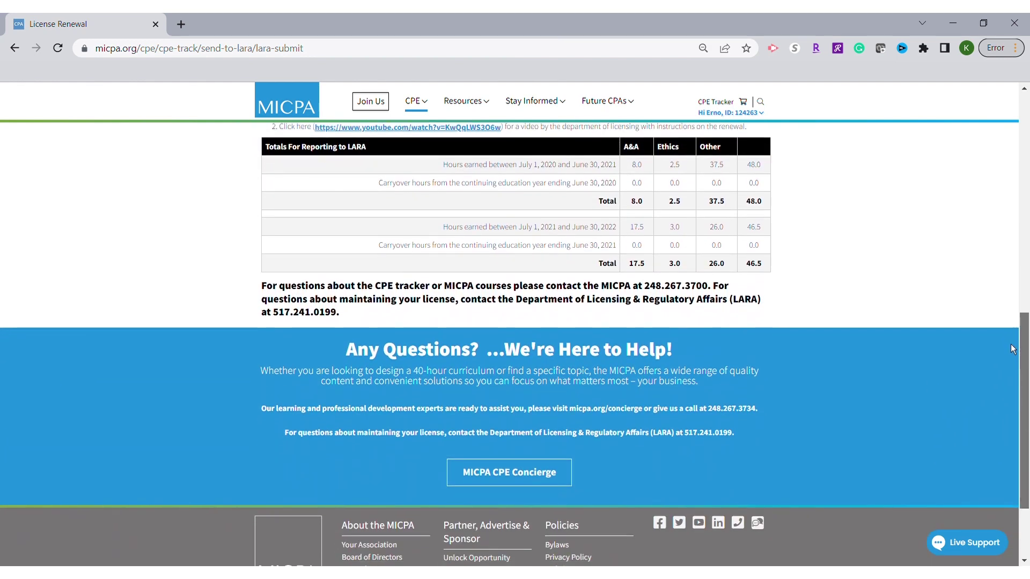